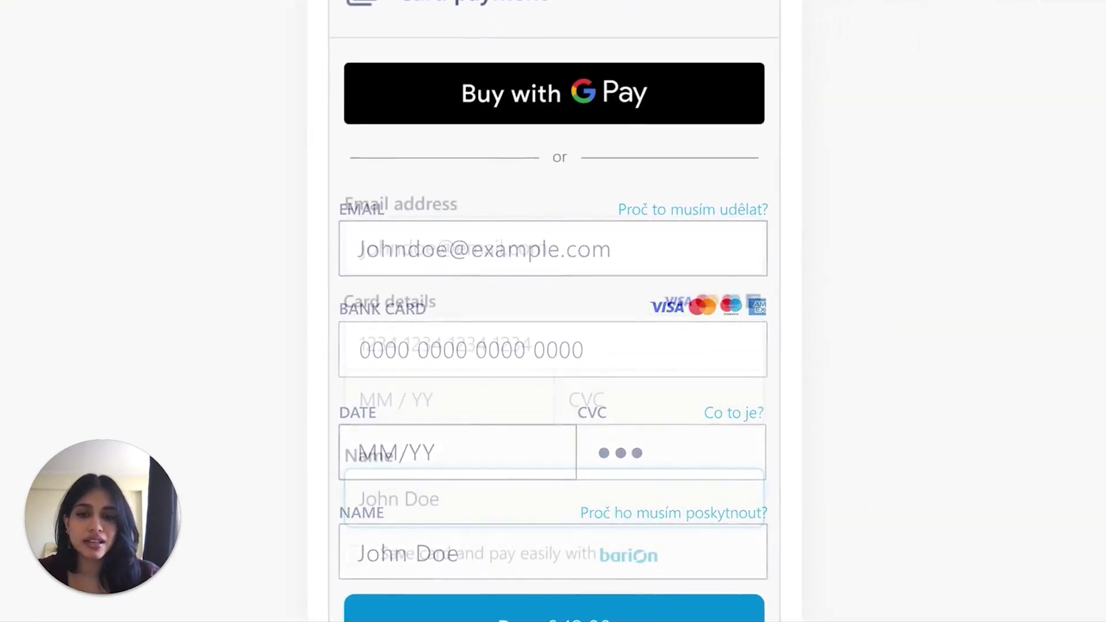
scroll(502, 184, "down", 3)
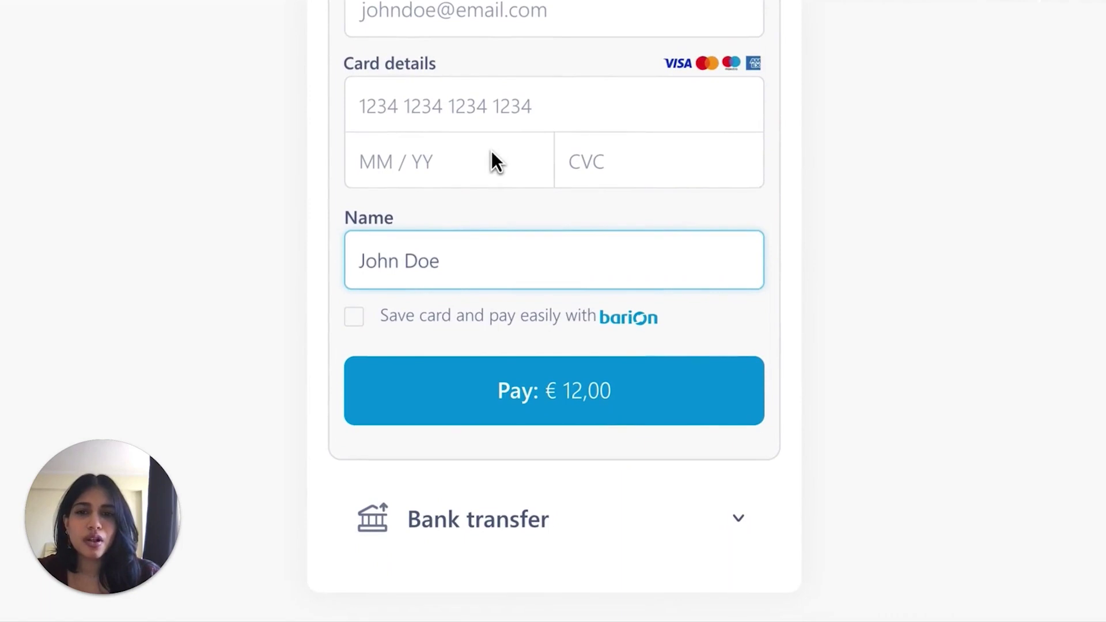
Step: Tick 'Save card and pay easily with Barion' on the card payment form
left_click(354, 317)
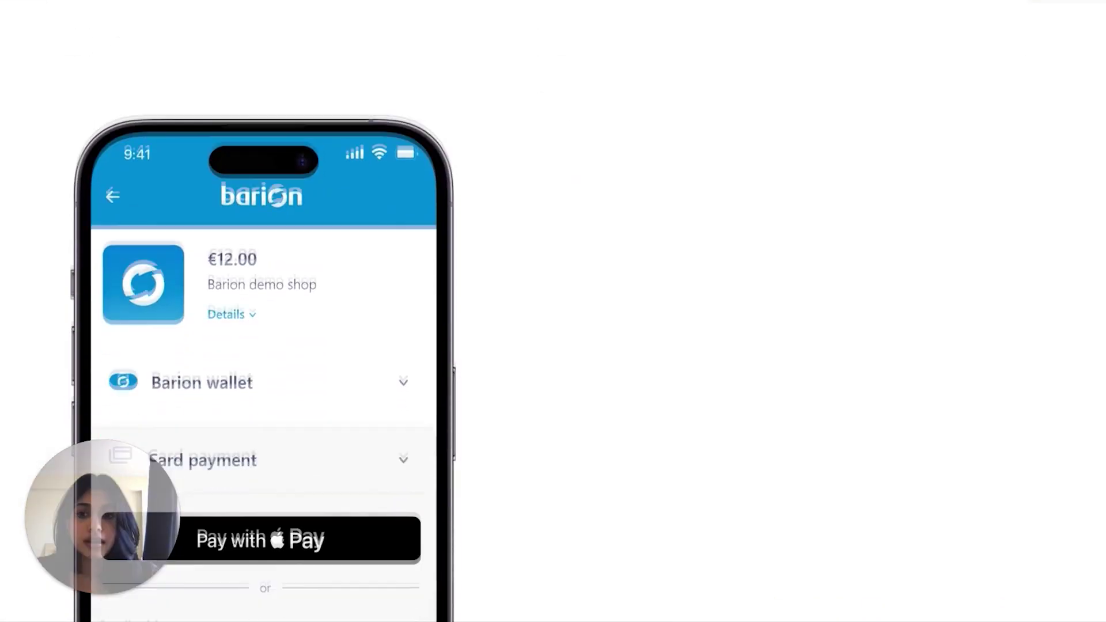
Step: Pay the €12.00 to the Barion demo shop with Apple Pay
left_click(371, 520)
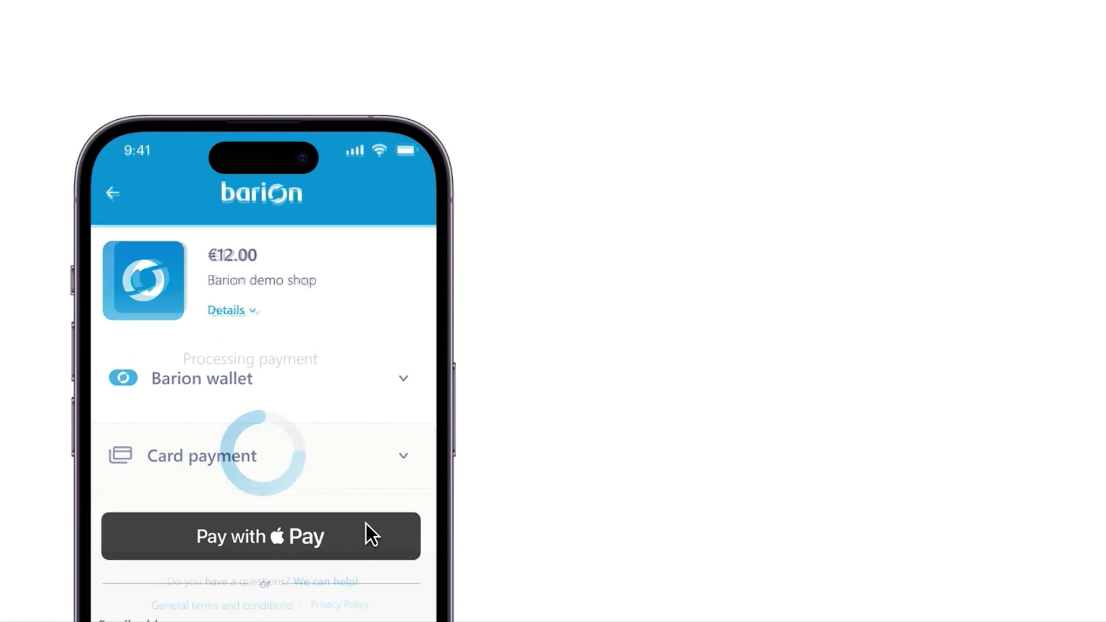